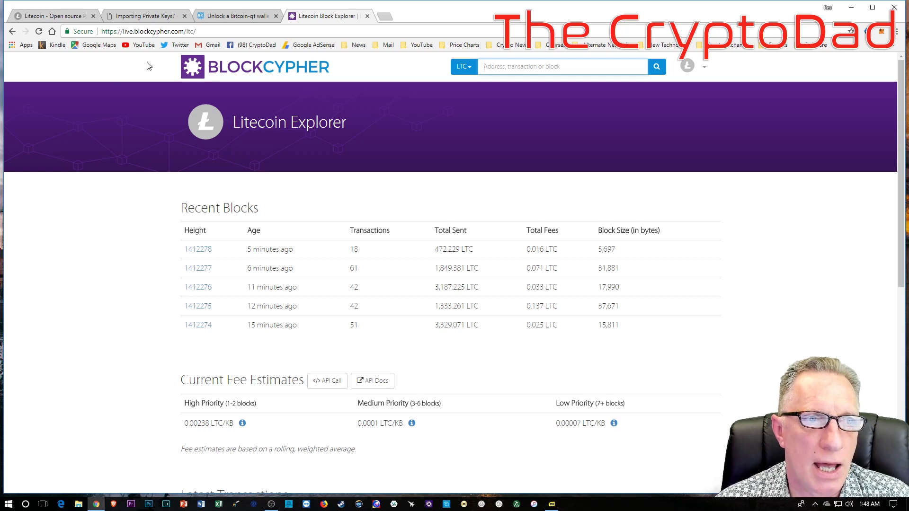
Save the Litecoin Core 0.15.1 Windows installer from litecoin.org to the Desktop and minimize Chrome.
{"action": "left_click", "coordinate": [59, 17]}
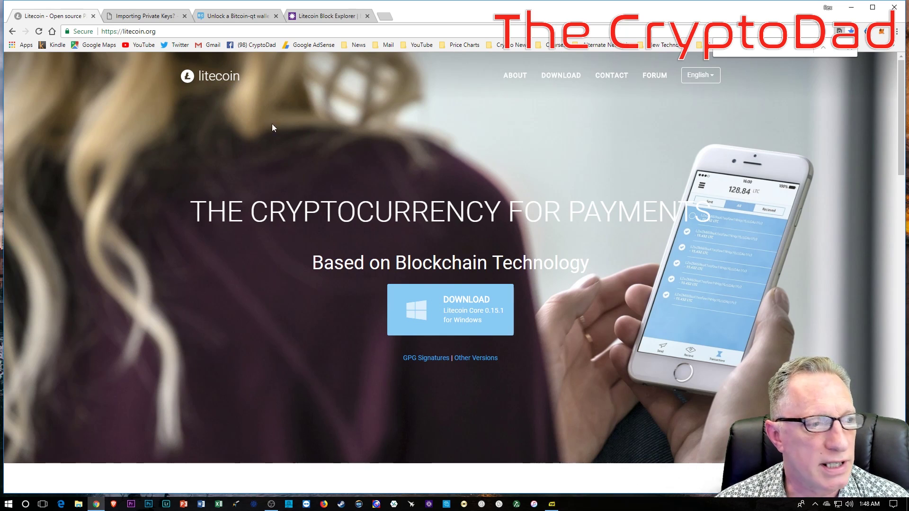
{"action": "left_click", "coordinate": [464, 309]}
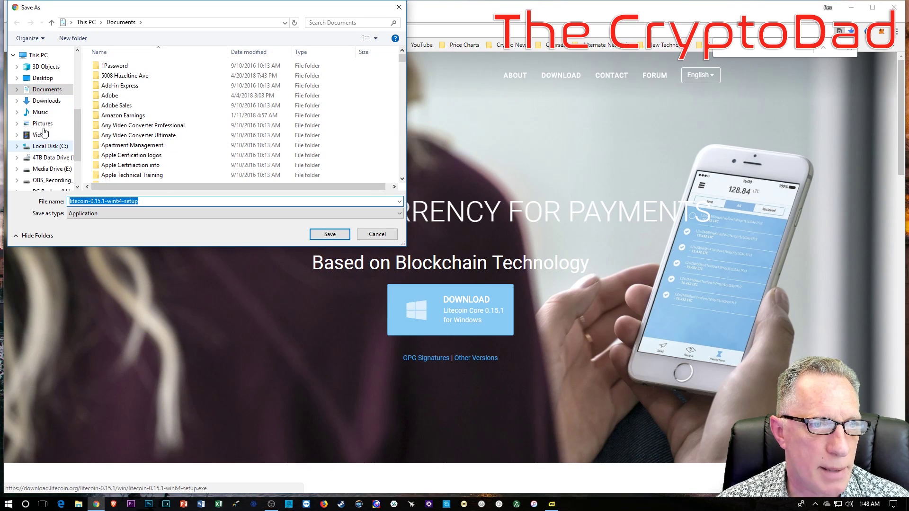
{"action": "left_click", "coordinate": [42, 78]}
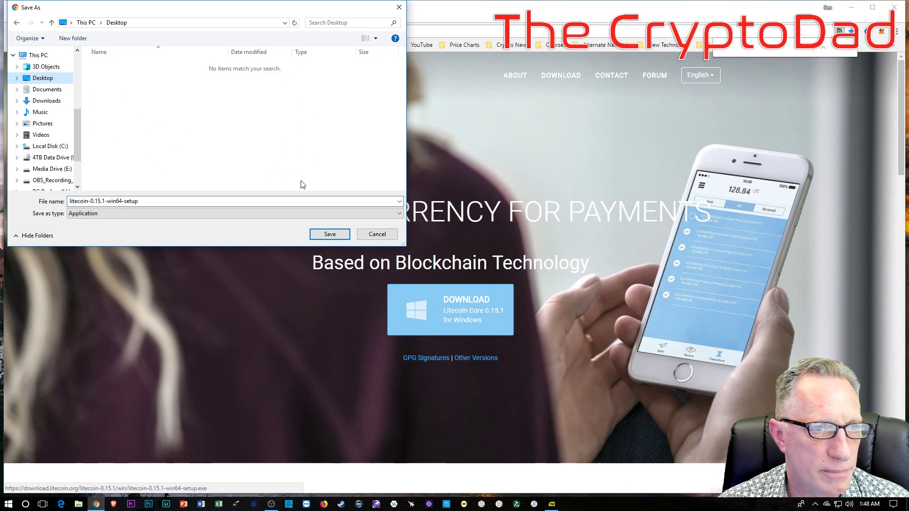
{"action": "left_click", "coordinate": [349, 236]}
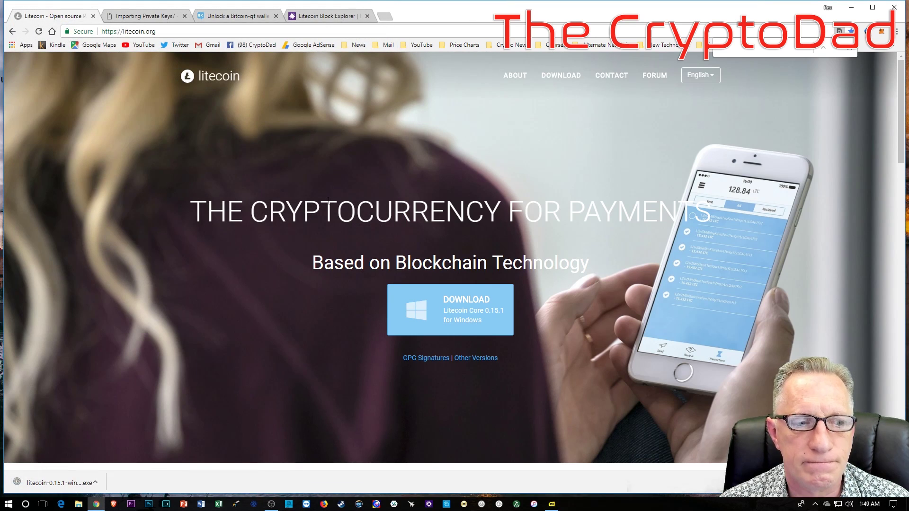
{"action": "left_click", "coordinate": [850, 8]}
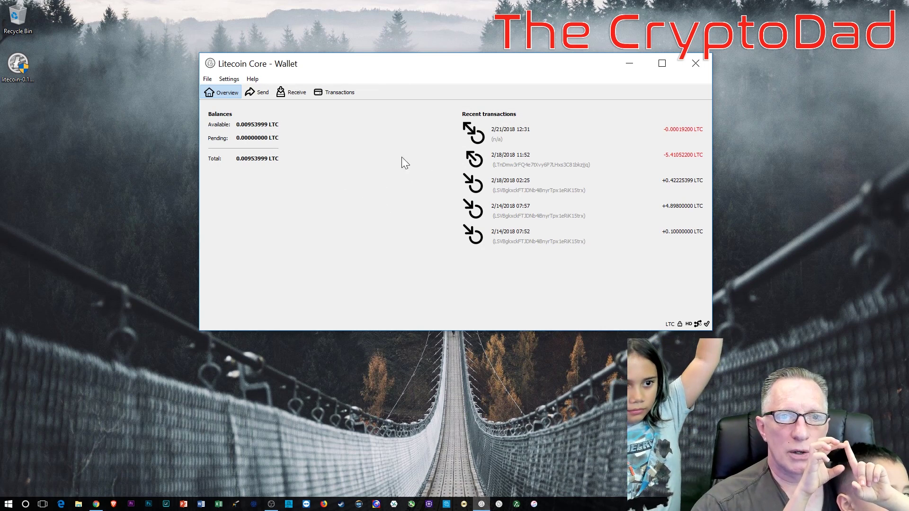
Move the Litecoin Core wallet window slightly down and to the left.
{"action": "left_click_drag", "start_coordinate": [429, 62], "coordinate": [406, 70]}
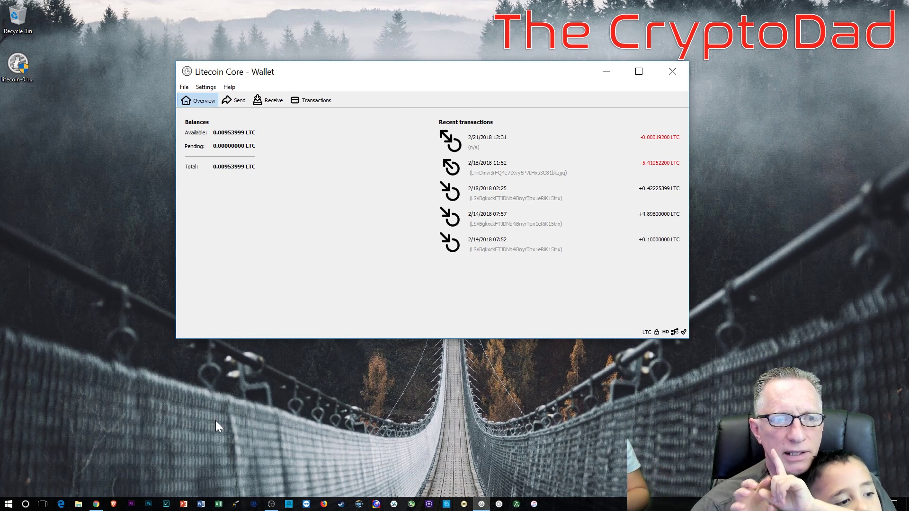
Open the 'Importing Private Keys?' thread and highlight importprivkey in the reply about the console.
{"action": "left_click", "coordinate": [96, 504]}
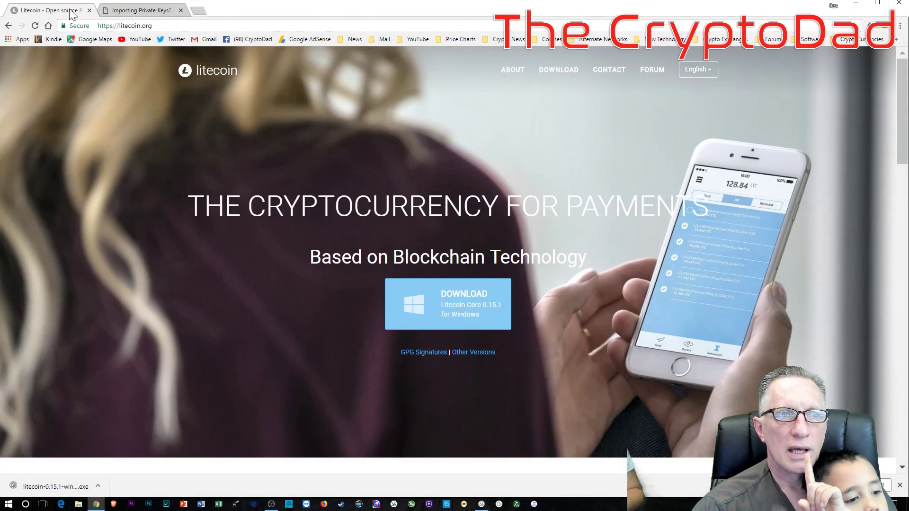
{"action": "left_click", "coordinate": [151, 11]}
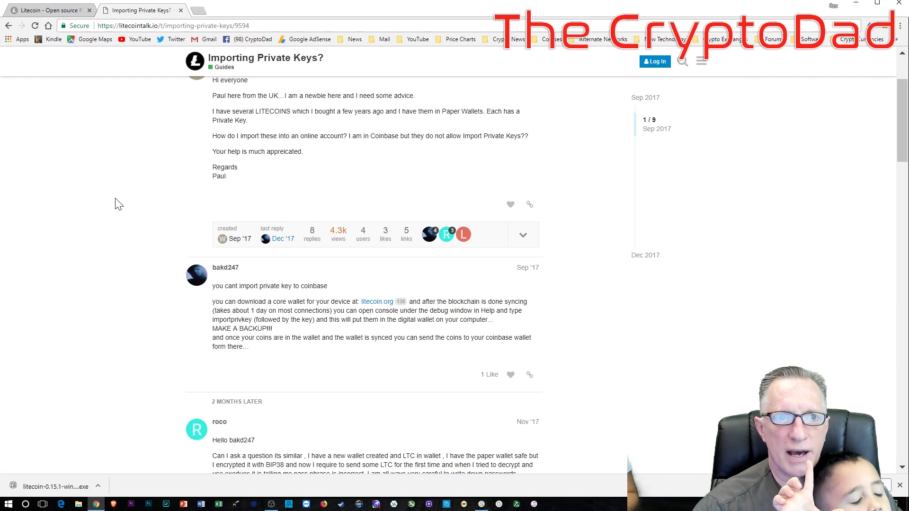
{"action": "scroll", "coordinate": [127, 212], "scroll_direction": "down", "scroll_amount": 1}
{"action": "scroll", "coordinate": [133, 227], "scroll_direction": "up", "scroll_amount": 3}
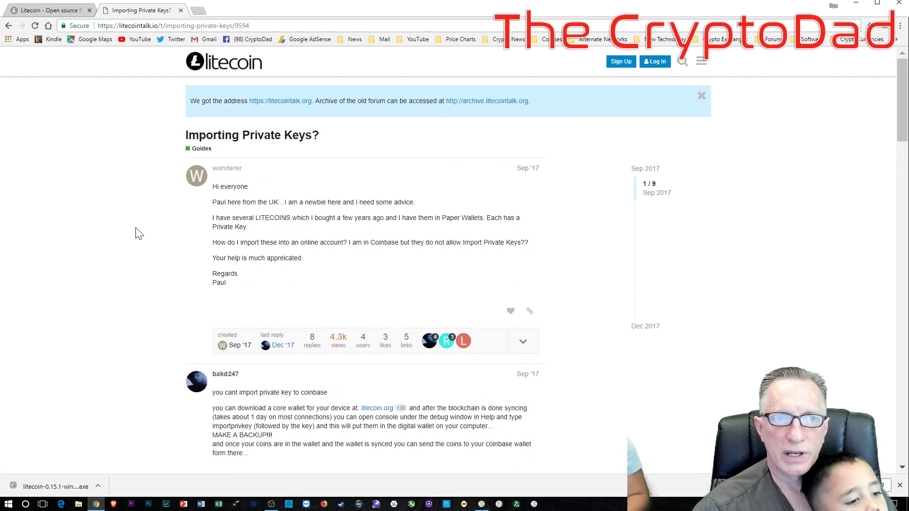
{"action": "scroll", "coordinate": [135, 235], "scroll_direction": "down", "scroll_amount": 2}
{"action": "scroll", "coordinate": [138, 234], "scroll_direction": "down", "scroll_amount": 1}
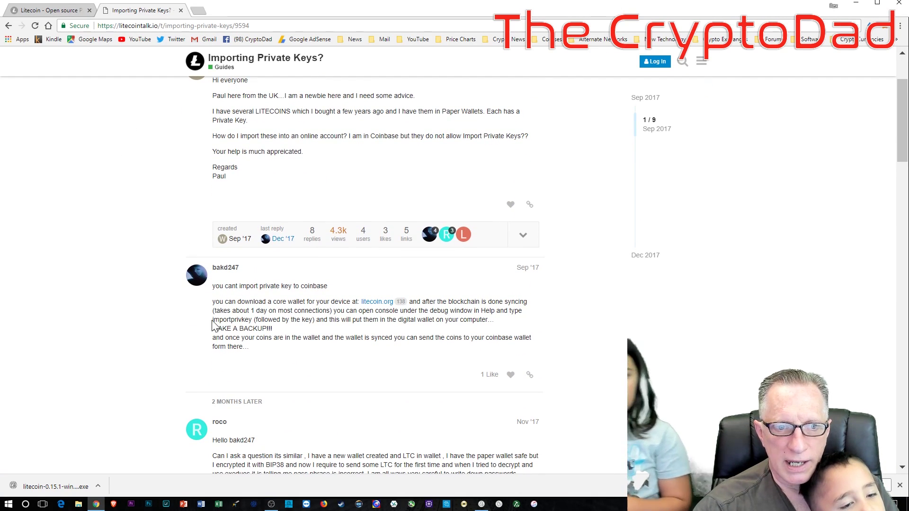
{"action": "left_click_drag", "start_coordinate": [213, 319], "coordinate": [253, 320]}
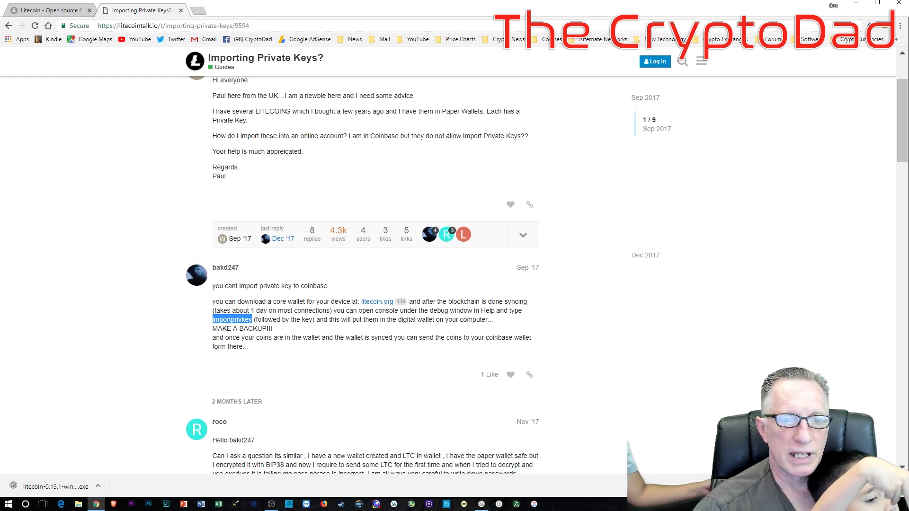
Open Litecoin Core's Help > Debug window on the Console tab and cancel the drive G: format prompt.
{"action": "left_click", "coordinate": [482, 505]}
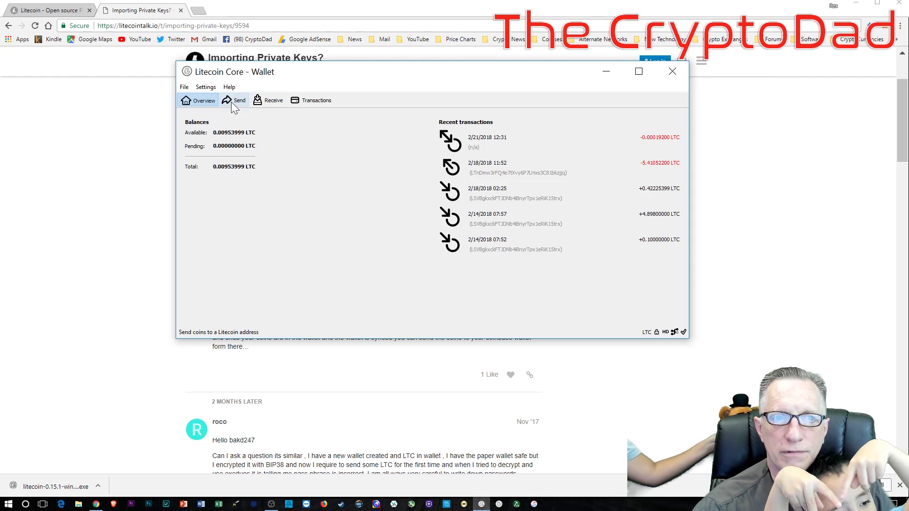
{"action": "left_click", "coordinate": [183, 87]}
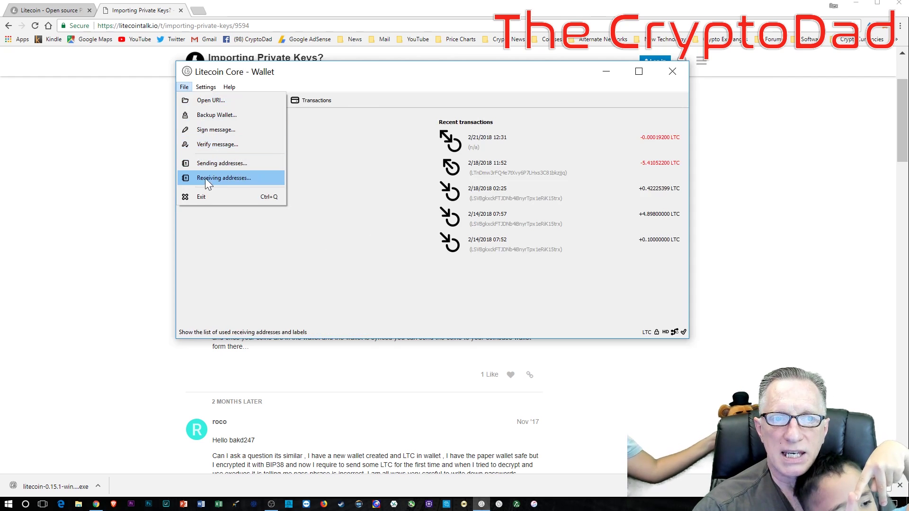
{"action": "left_click", "coordinate": [205, 87]}
{"action": "left_click", "coordinate": [228, 87]}
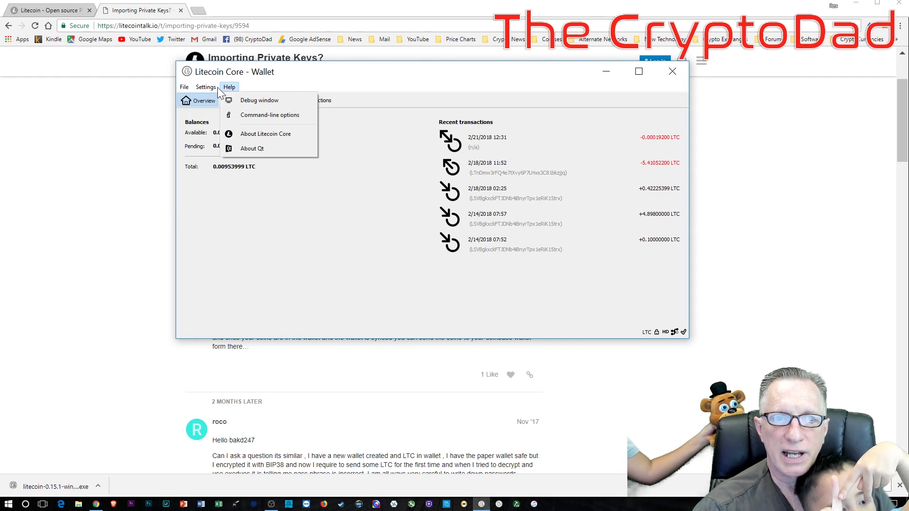
{"action": "left_click", "coordinate": [247, 102]}
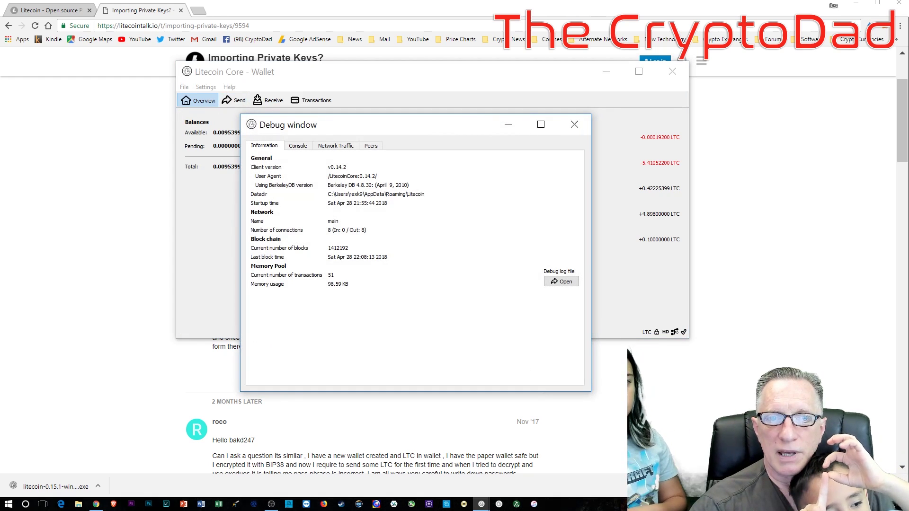
{"action": "left_click", "coordinate": [301, 149]}
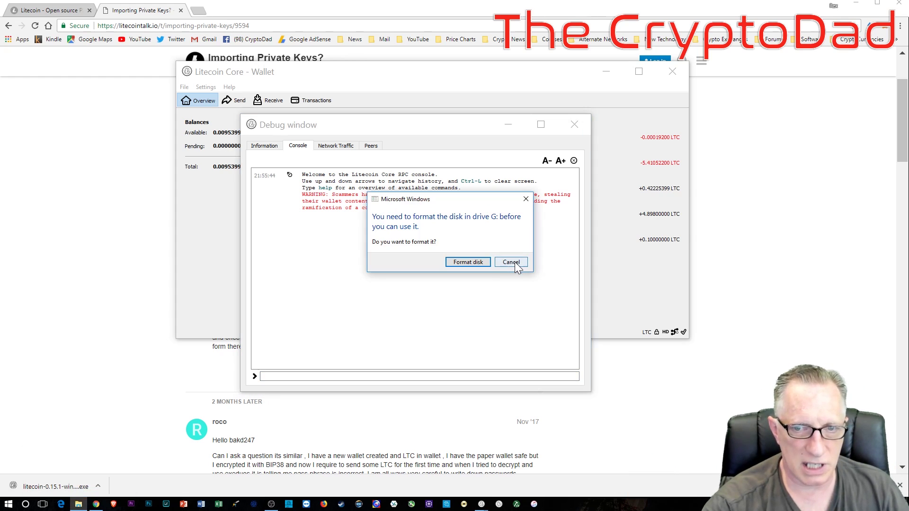
{"action": "left_click", "coordinate": [511, 262]}
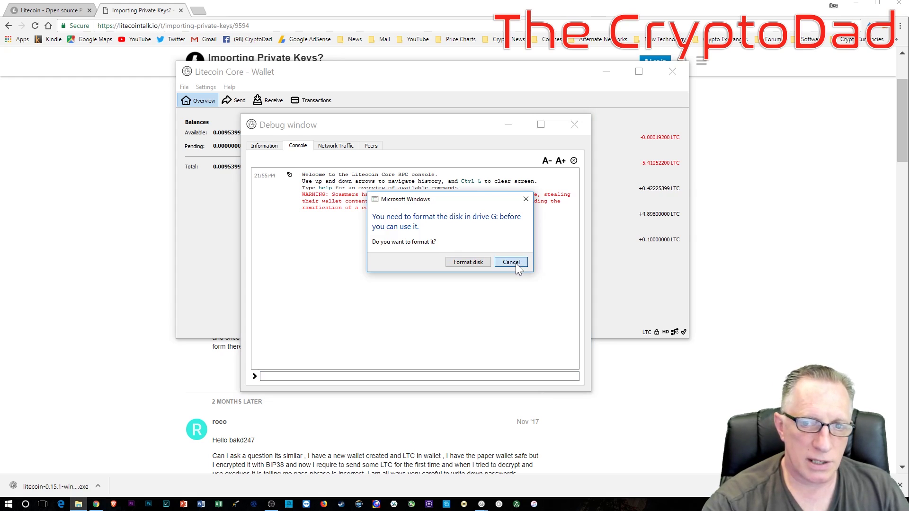
In VeraCrypt, select drive letter A: and the 7.5 GB Harddisk5\Partition1 device.
{"action": "left_click", "coordinate": [394, 505]}
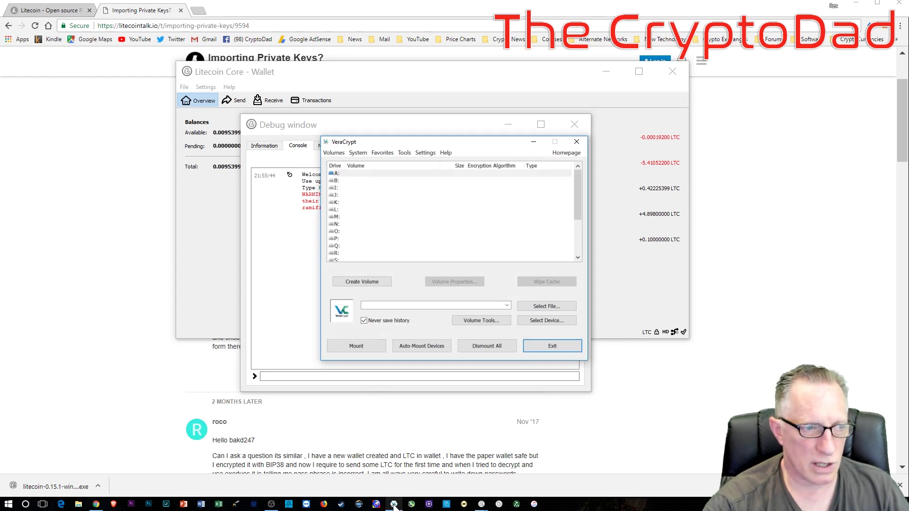
{"action": "left_click", "coordinate": [361, 174]}
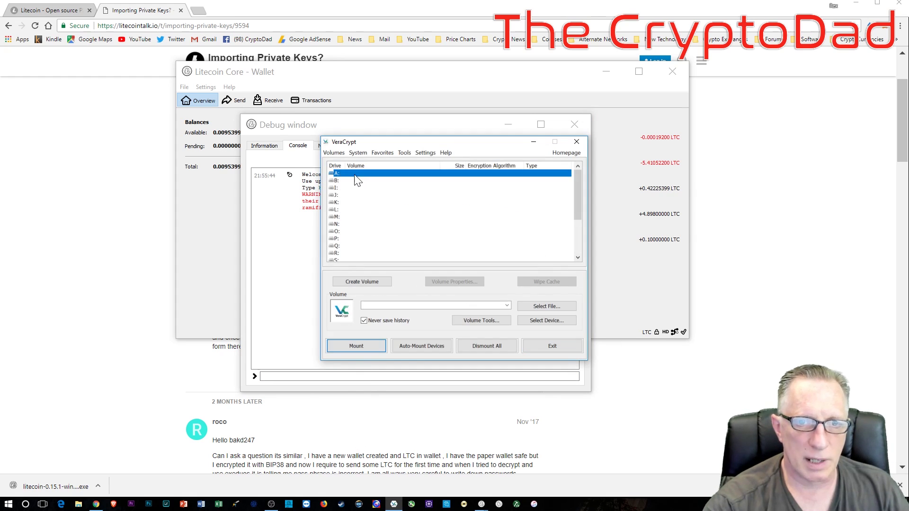
{"action": "left_click", "coordinate": [549, 320]}
{"action": "left_click_drag", "start_coordinate": [552, 237], "coordinate": [508, 289]}
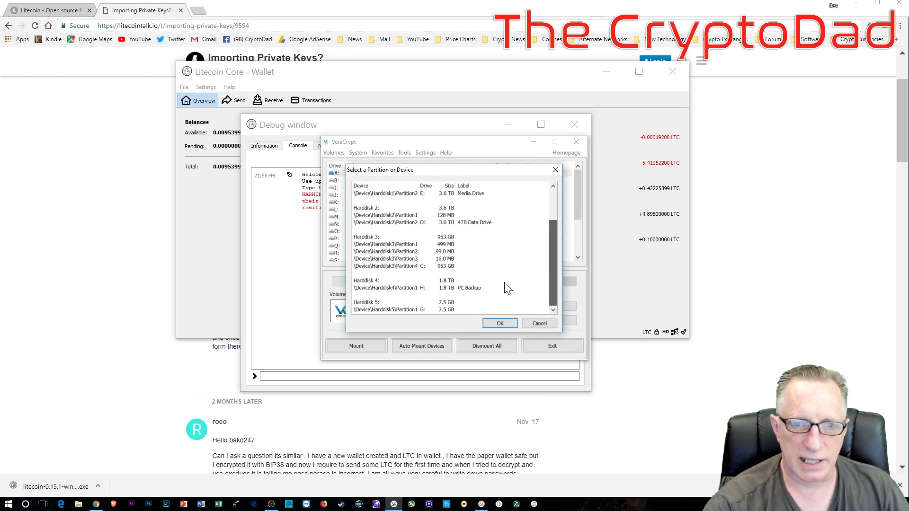
{"action": "left_click", "coordinate": [395, 310]}
{"action": "left_click", "coordinate": [499, 323]}
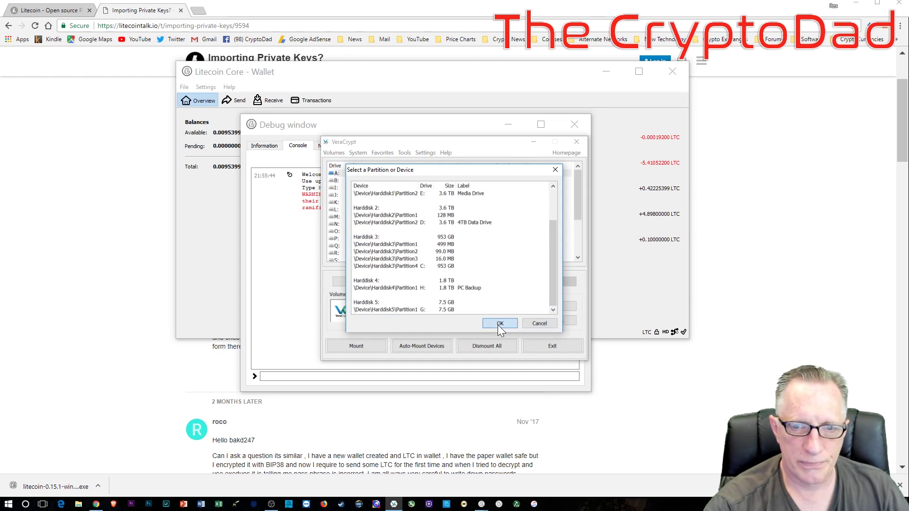
Mount the encrypted volume with its password and minimize VeraCrypt.
{"action": "left_click", "coordinate": [352, 347]}
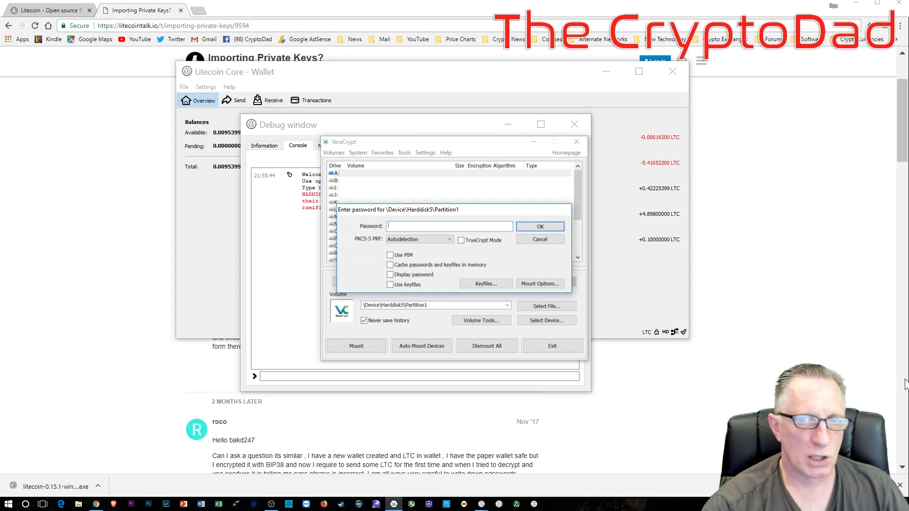
{"action": "type", "text": "***********"}
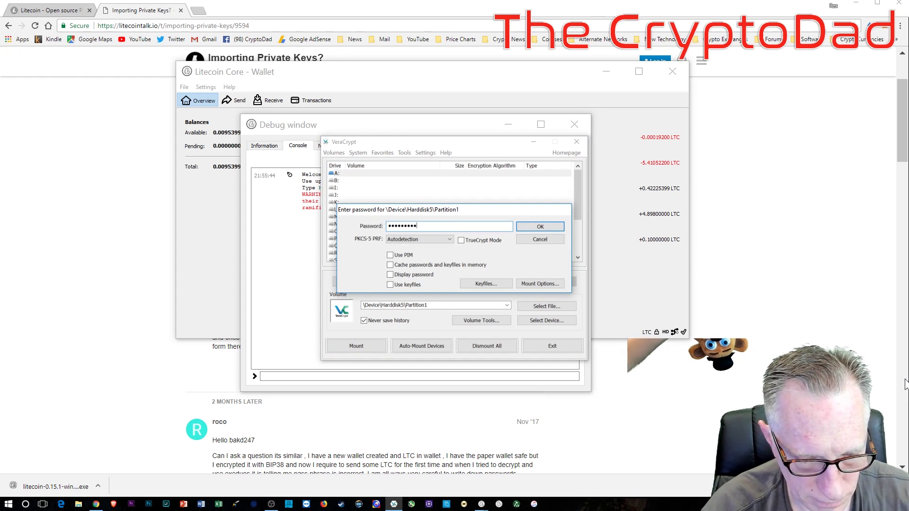
{"action": "key", "text": "Return"}
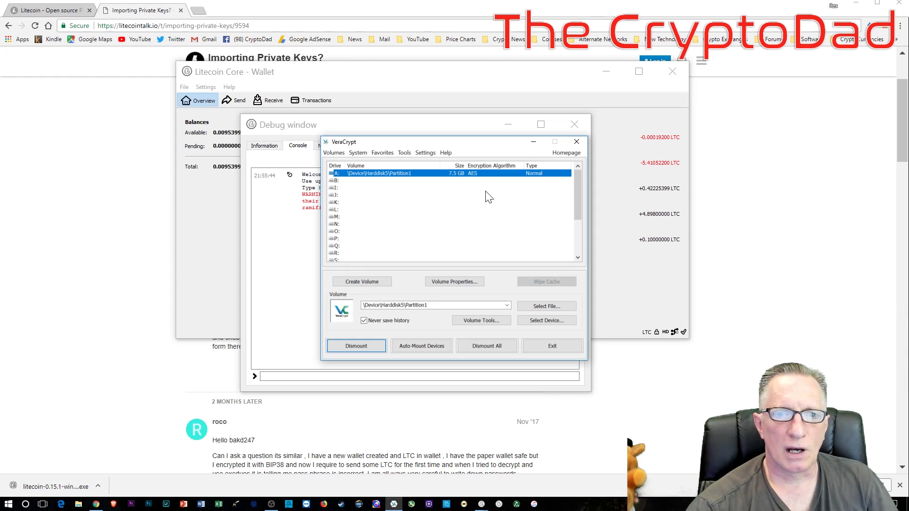
{"action": "left_click", "coordinate": [535, 143]}
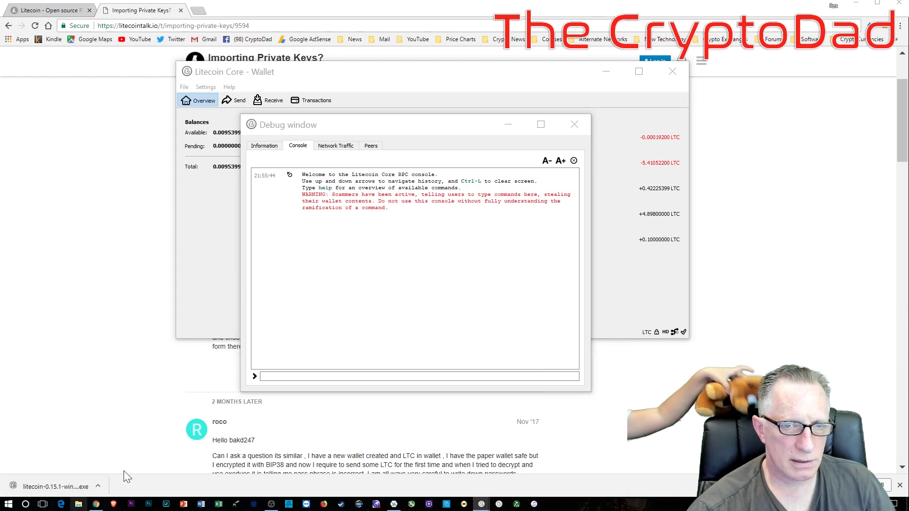
Open the liteaddress.org paper wallet PDF from the Liteaddress.org folder on drive A:.
{"action": "left_click", "coordinate": [78, 504]}
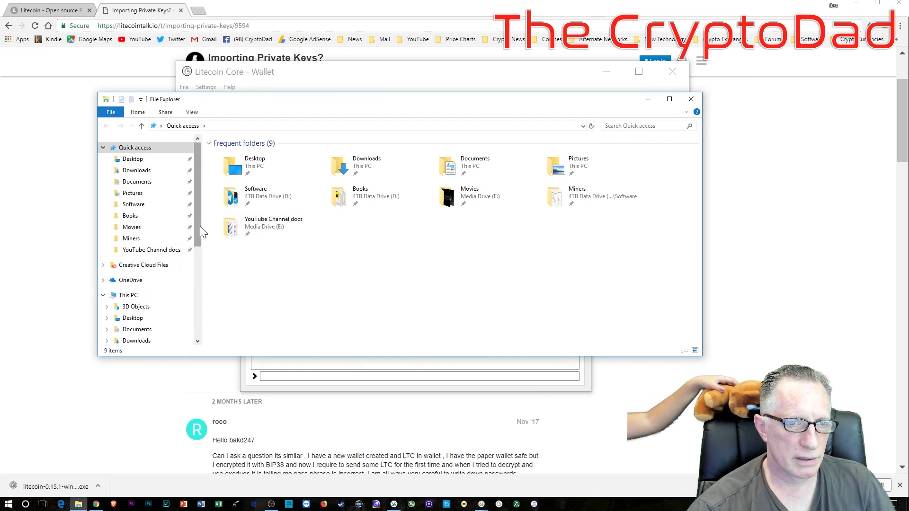
{"action": "left_click_drag", "start_coordinate": [200, 225], "coordinate": [200, 292]}
{"action": "left_click", "coordinate": [156, 251]}
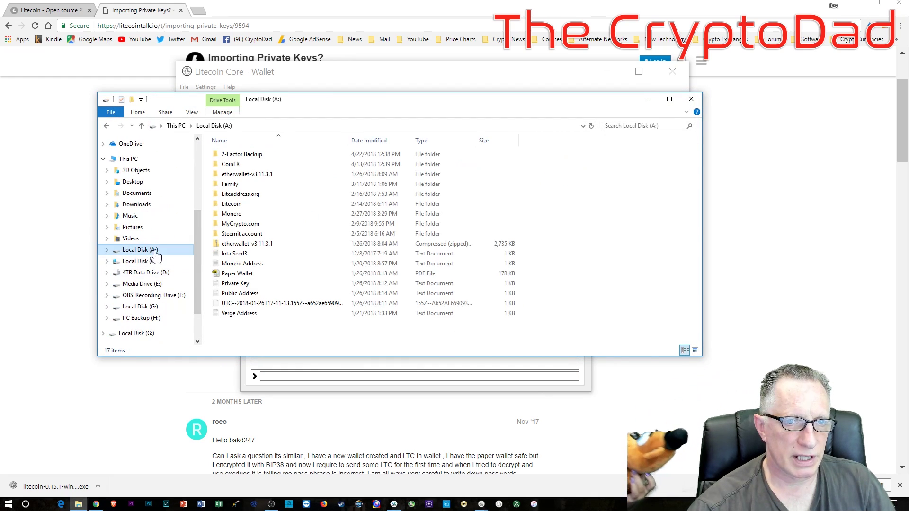
{"action": "double_click", "coordinate": [265, 196]}
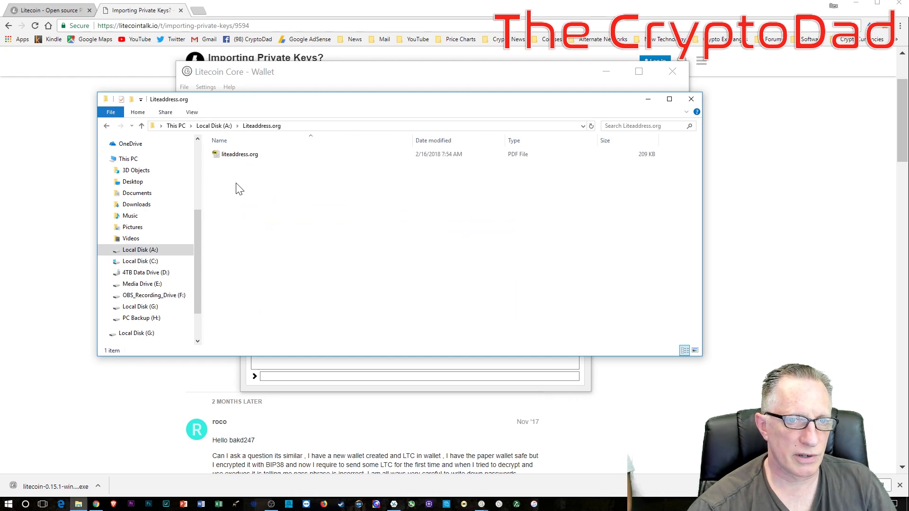
{"action": "double_click", "coordinate": [237, 154]}
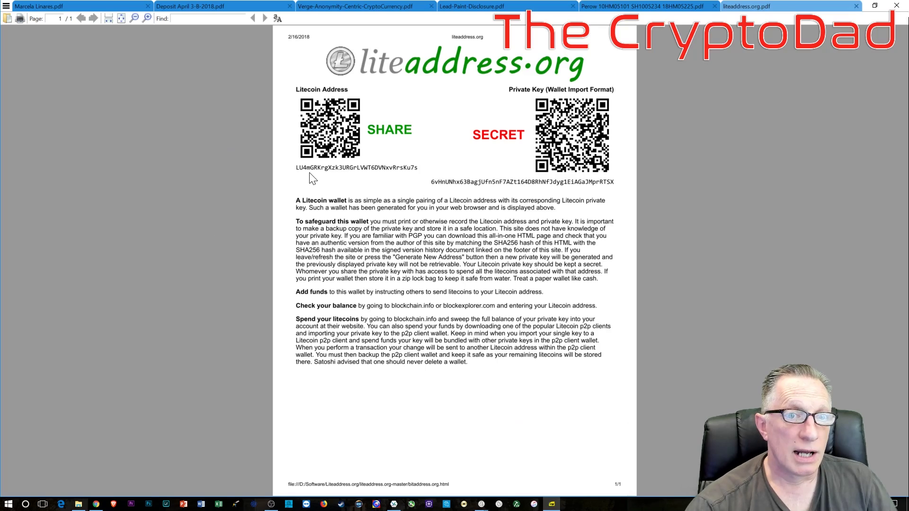
Copy the Litecoin address printed under the paper wallet's left QR code.
{"action": "left_click_drag", "start_coordinate": [296, 167], "coordinate": [417, 168]}
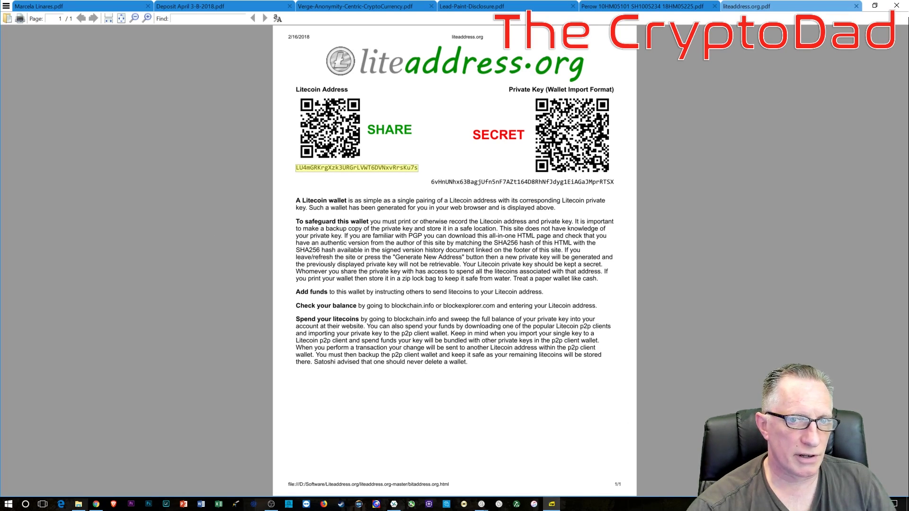
{"action": "right_click", "coordinate": [407, 168]}
{"action": "left_click", "coordinate": [415, 174]}
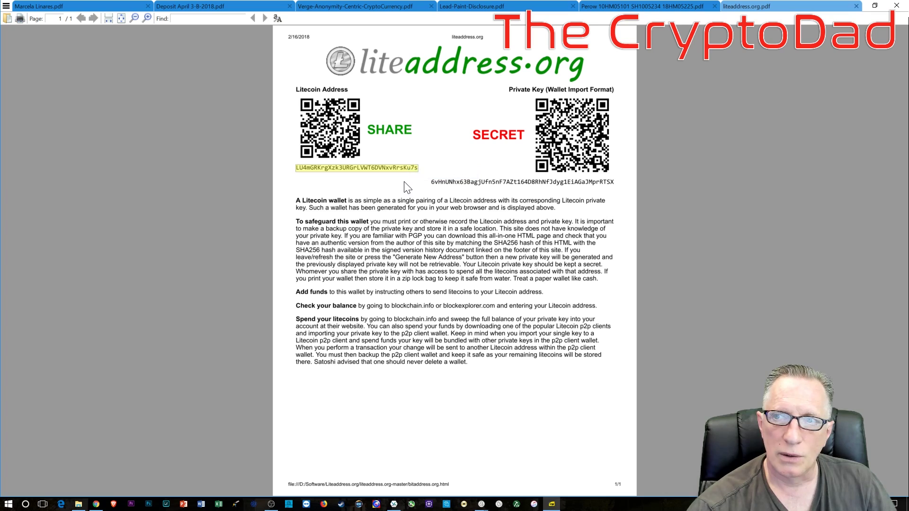
Look up the pasted paper-wallet address on BlockCypher, revealing its 0.10138266 LTC balance.
{"action": "left_click", "coordinate": [852, 6]}
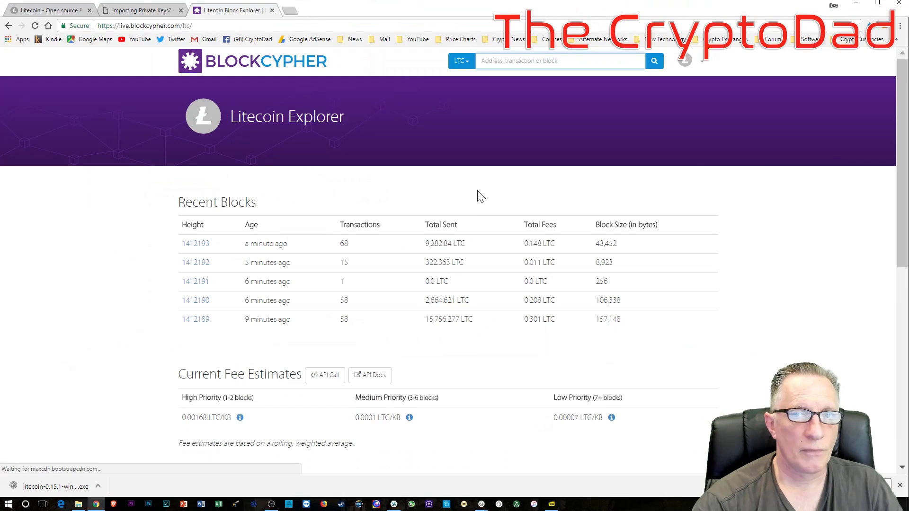
{"action": "left_click", "coordinate": [481, 61]}
{"action": "right_click", "coordinate": [481, 60]}
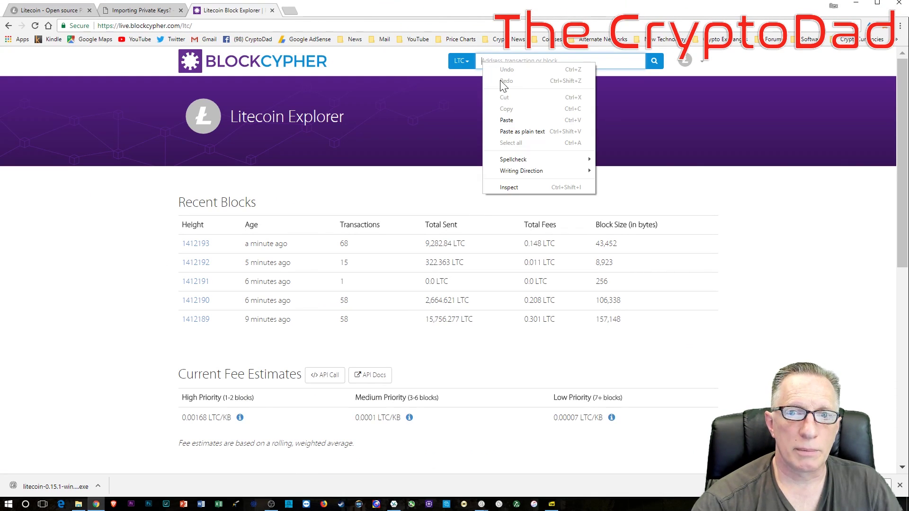
{"action": "left_click", "coordinate": [510, 120]}
{"action": "left_click", "coordinate": [654, 61]}
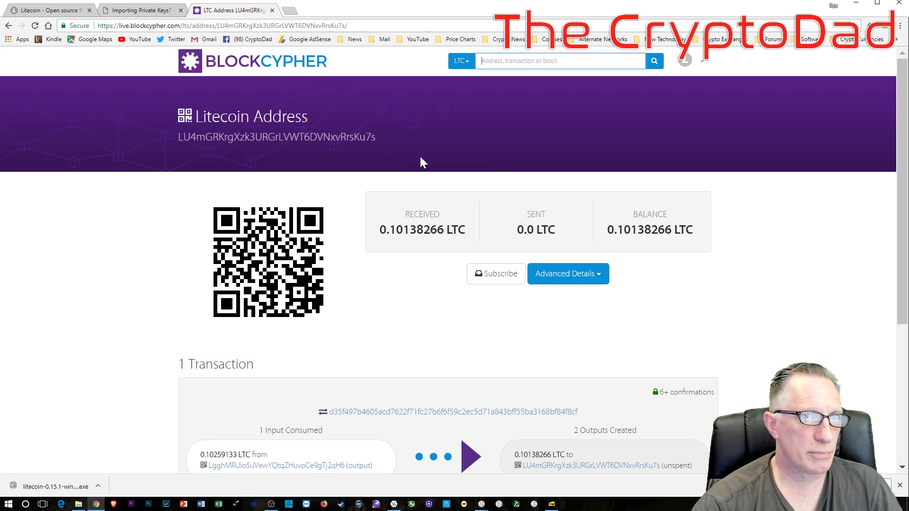
{"action": "key", "text": "alt+Tab"}
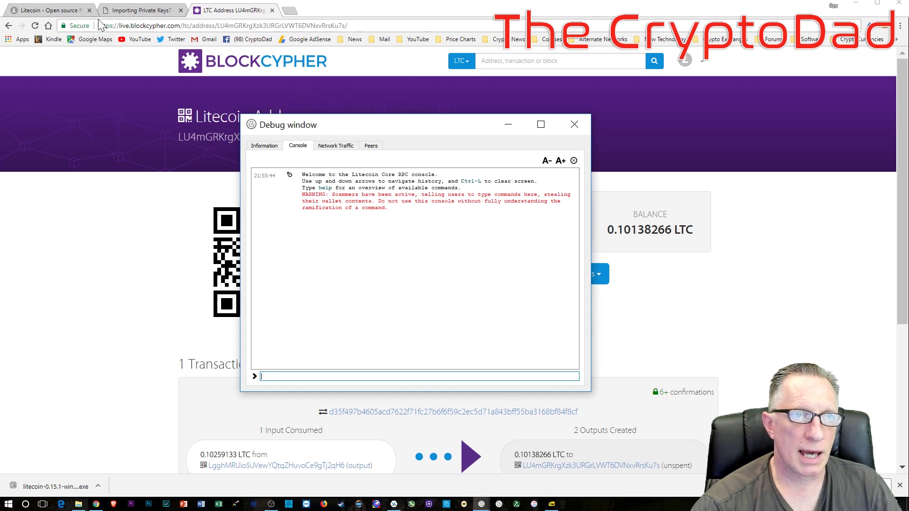
Copy importprivkey from the forum reply into the Litecoin Core console.
{"action": "left_click", "coordinate": [137, 10]}
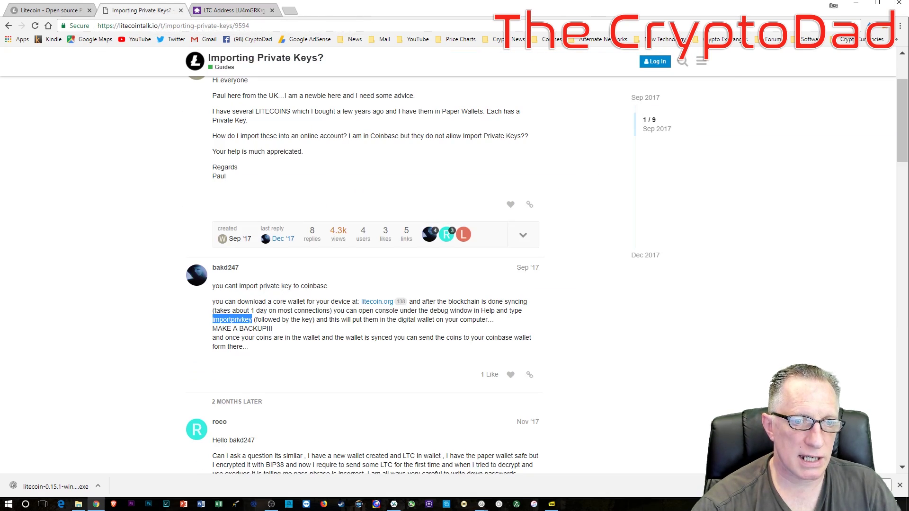
{"action": "right_click", "coordinate": [236, 320]}
{"action": "left_click", "coordinate": [247, 327]}
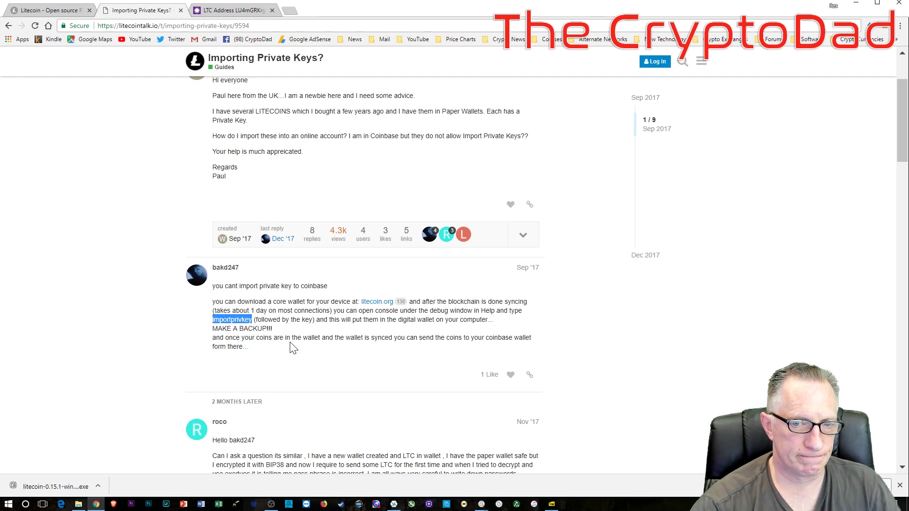
{"action": "key", "text": "alt+Tab"}
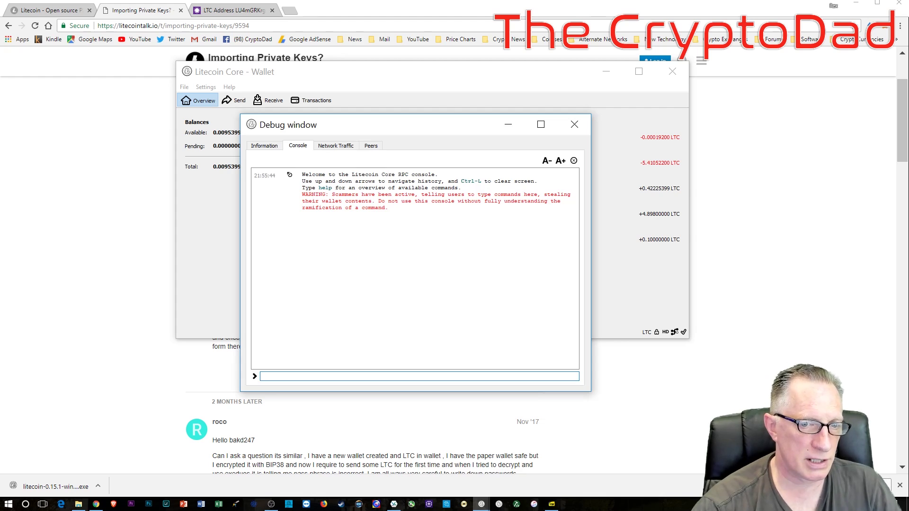
{"action": "right_click", "coordinate": [265, 377]}
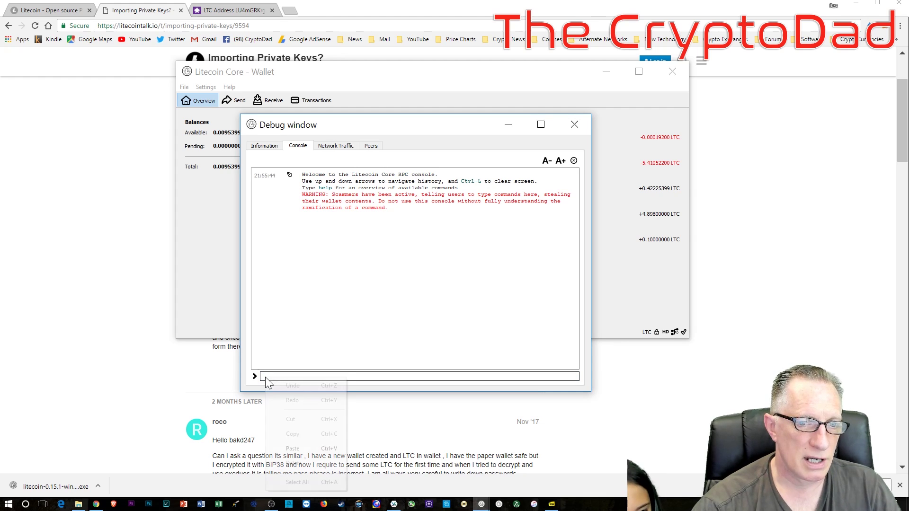
{"action": "left_click", "coordinate": [294, 448]}
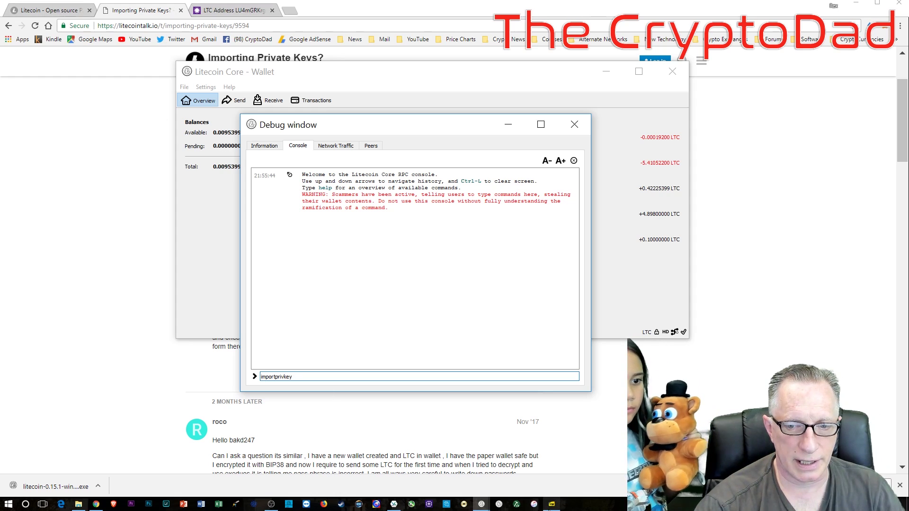
Append the paper wallet's private key from the PDF and submit the import command.
{"action": "left_click", "coordinate": [551, 504]}
{"action": "left_click", "coordinate": [292, 144]}
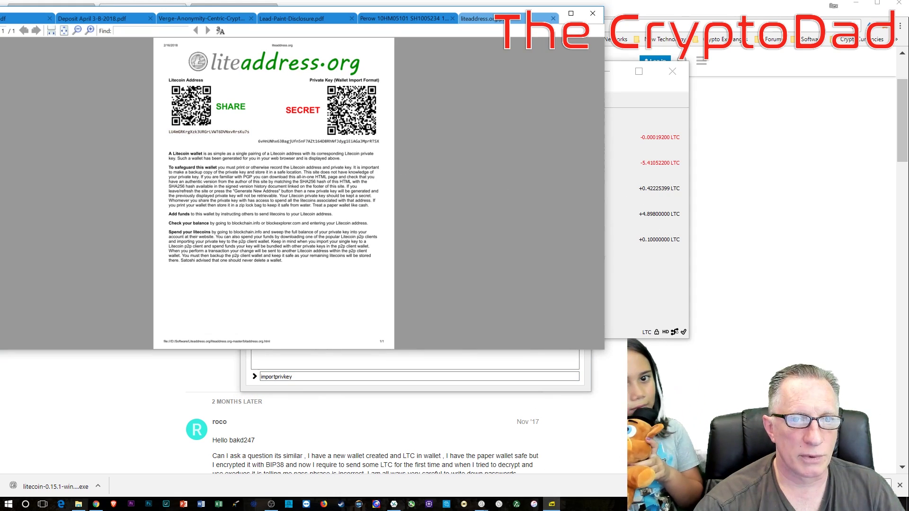
{"action": "left_click_drag", "start_coordinate": [259, 142], "coordinate": [380, 142]}
{"action": "right_click", "coordinate": [381, 143]}
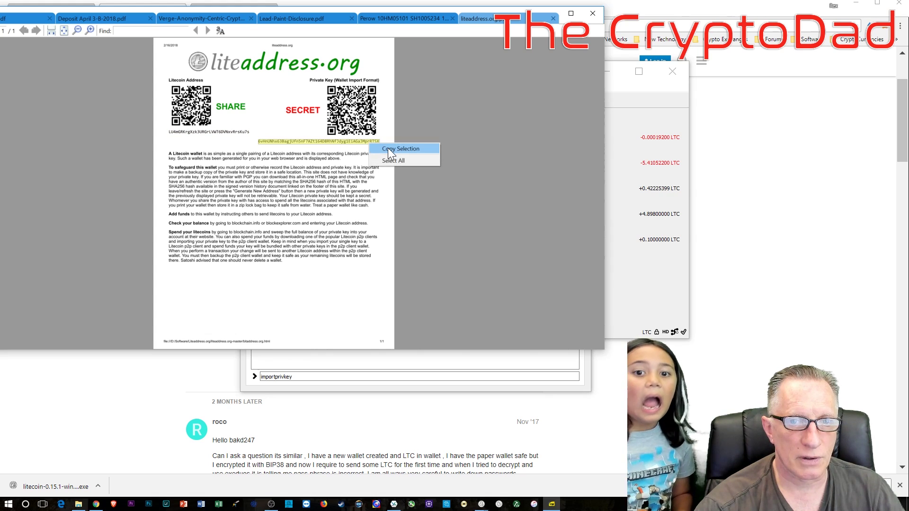
{"action": "left_click", "coordinate": [388, 147]}
{"action": "left_click", "coordinate": [293, 376]}
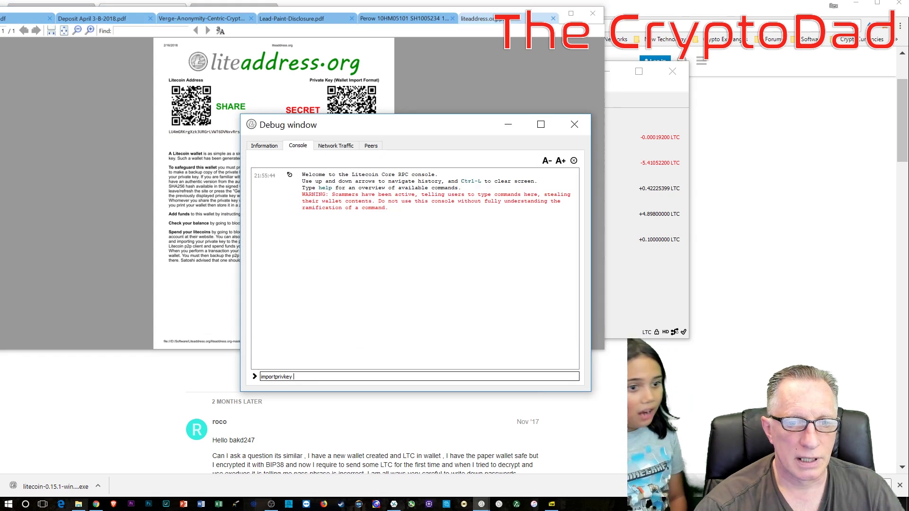
{"action": "right_click", "coordinate": [299, 377]}
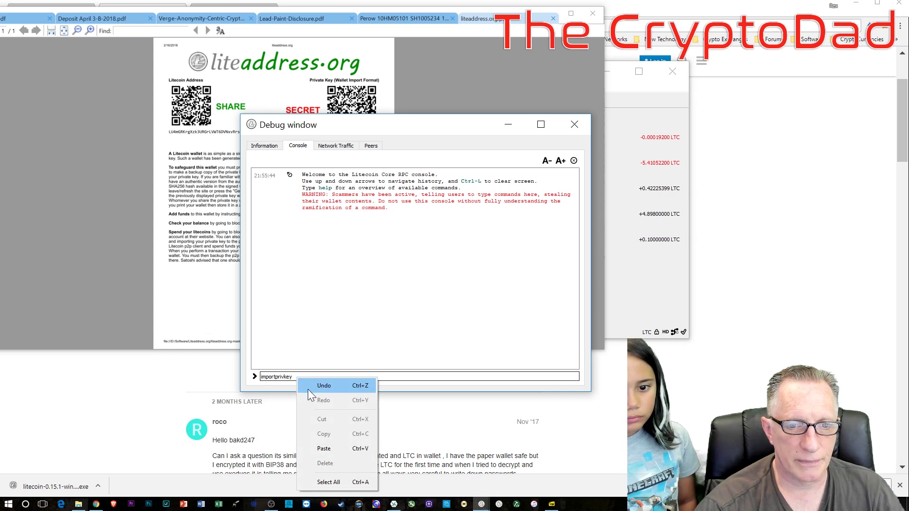
{"action": "left_click", "coordinate": [332, 448]}
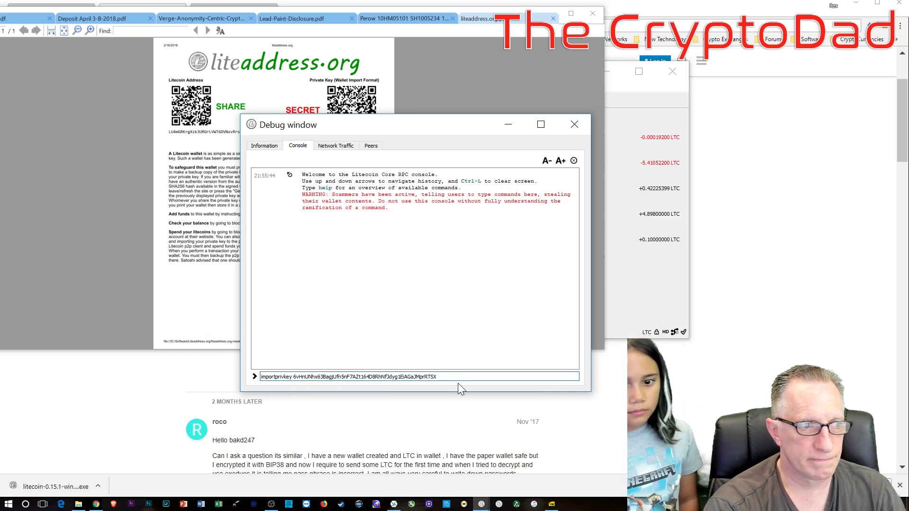
{"action": "key", "text": "Return"}
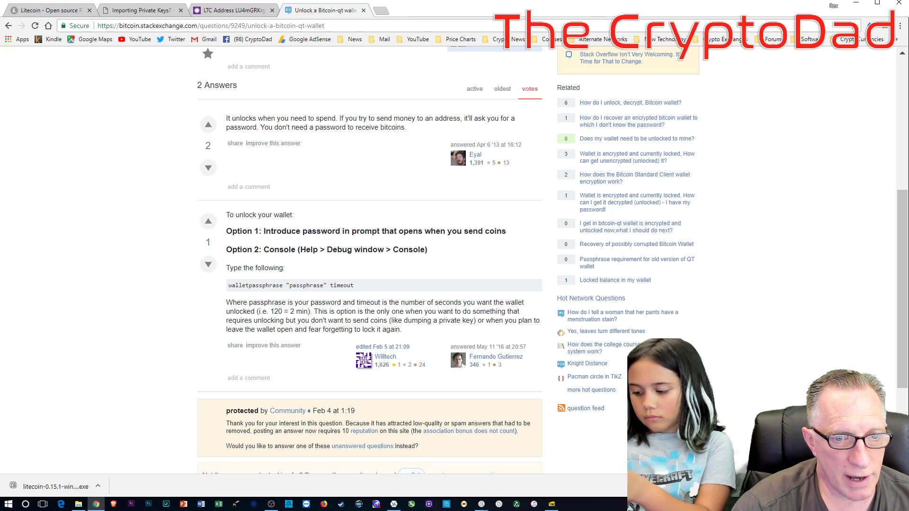
Copy walletpassphrase from the Stack Exchange answer's code line.
{"action": "left_click_drag", "start_coordinate": [229, 286], "coordinate": [283, 285]}
{"action": "left_click", "coordinate": [279, 285]}
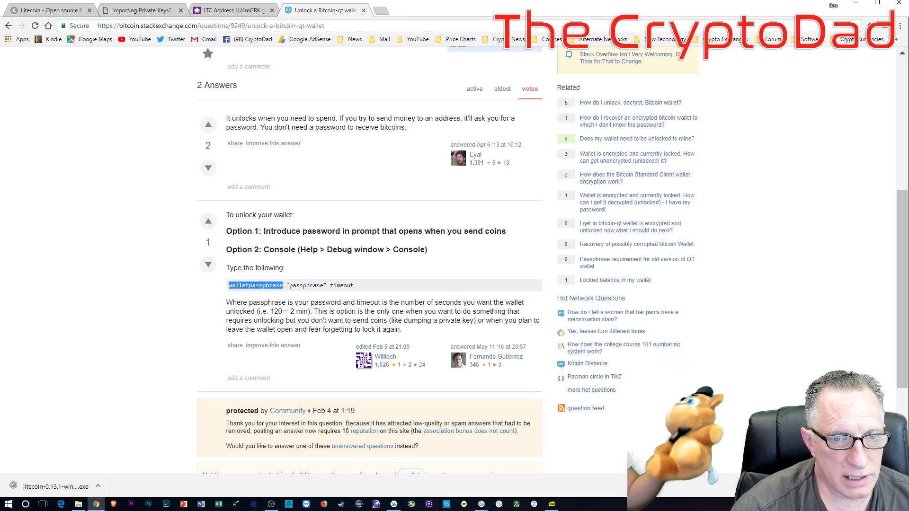
{"action": "right_click", "coordinate": [280, 288]}
{"action": "left_click", "coordinate": [296, 296]}
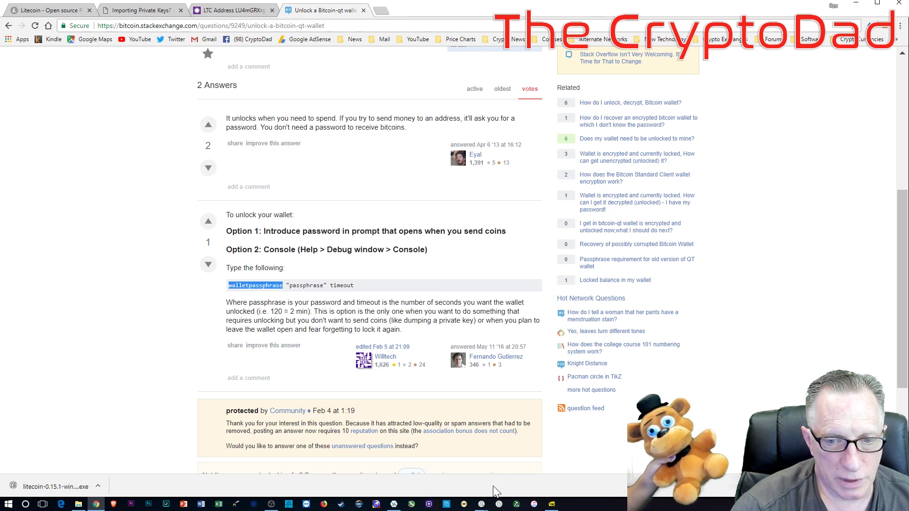
{"action": "left_click", "coordinate": [481, 505]}
Run walletpassphrase with the passphrase and a 60-second timeout, then re-paste importprivkey with the key.
{"action": "left_click", "coordinate": [516, 470]}
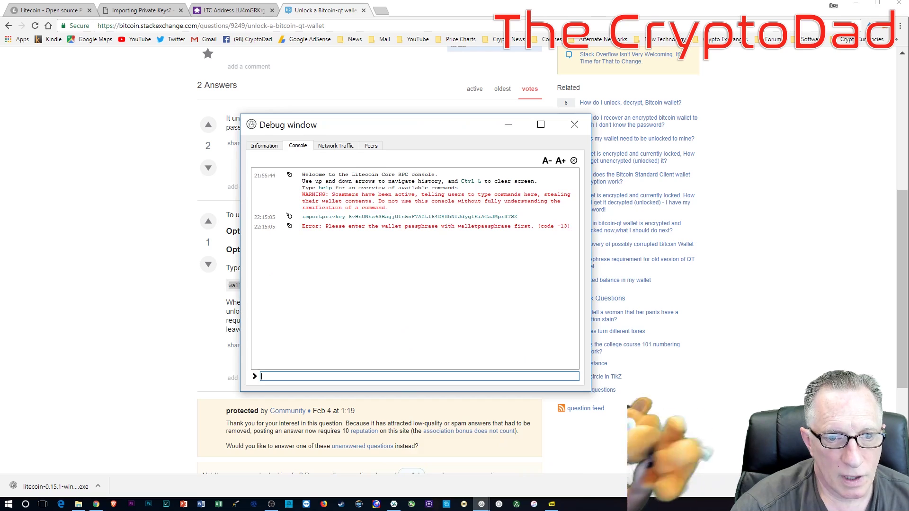
{"action": "right_click", "coordinate": [266, 377]}
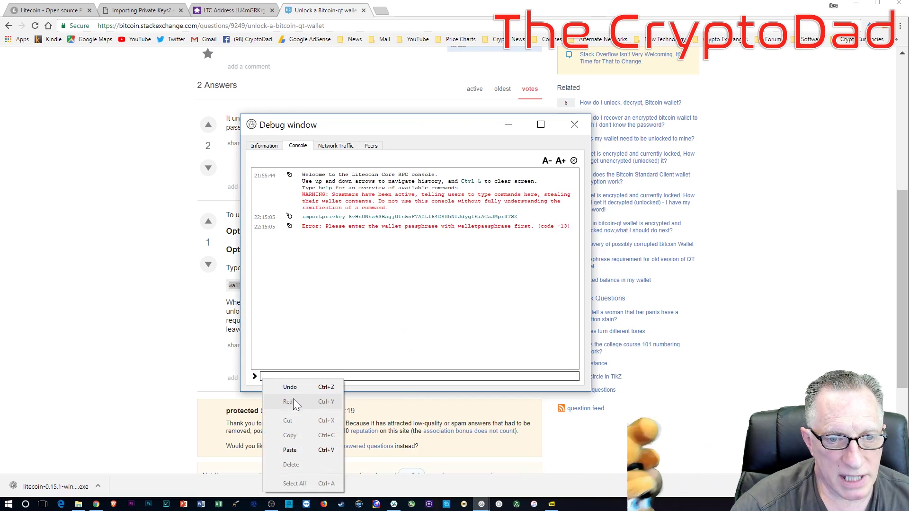
{"action": "left_click", "coordinate": [302, 448]}
{"action": "left_click", "coordinate": [344, 385]}
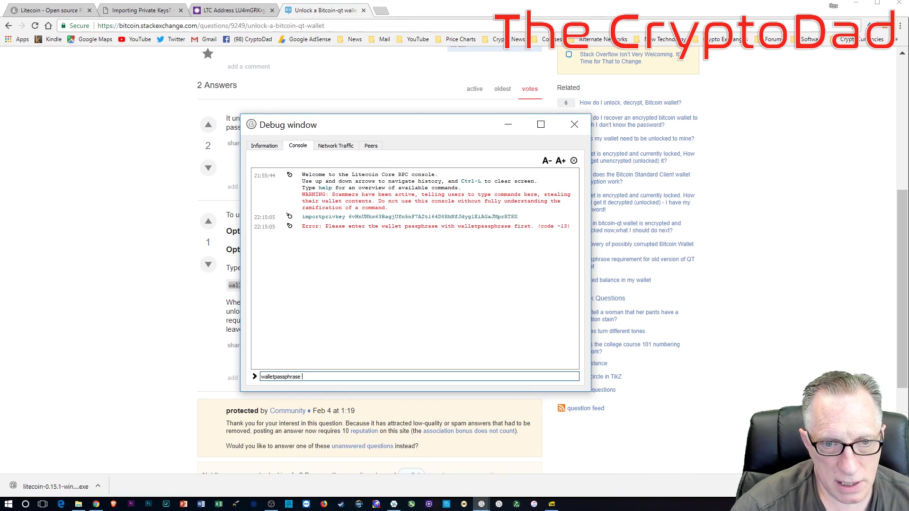
{"action": "key", "text": "ctrl+v"}
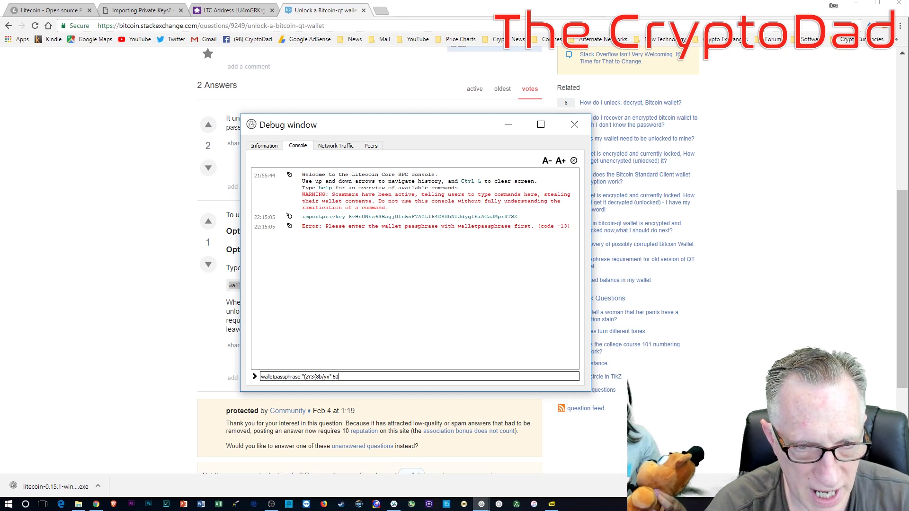
{"action": "type", "text": "60"}
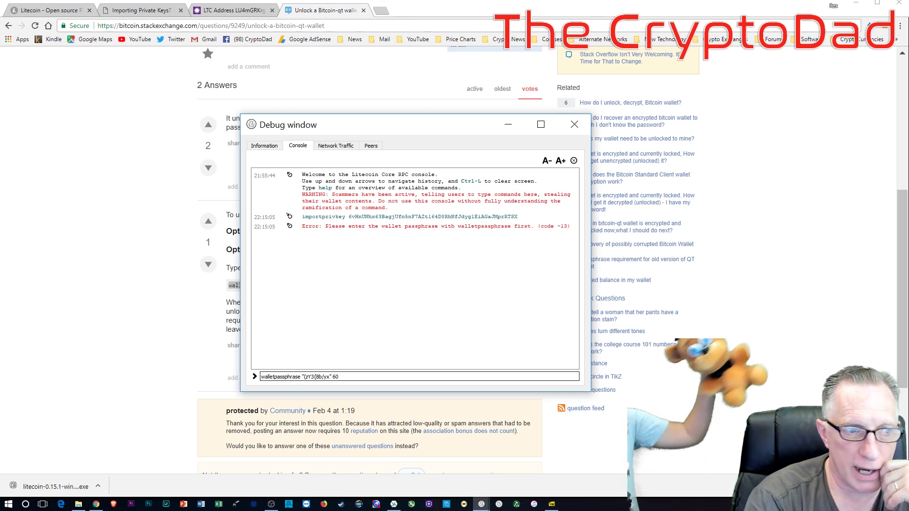
{"action": "key", "text": "Return"}
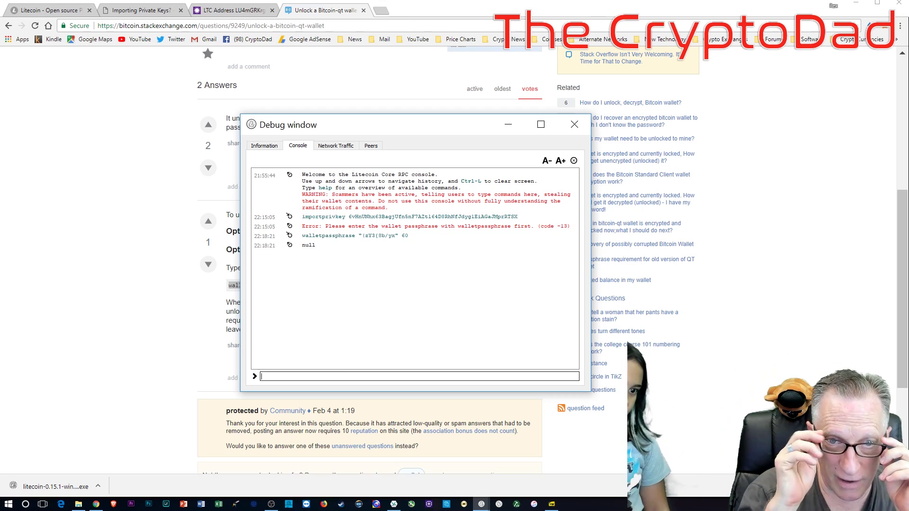
{"action": "right_click", "coordinate": [298, 377]}
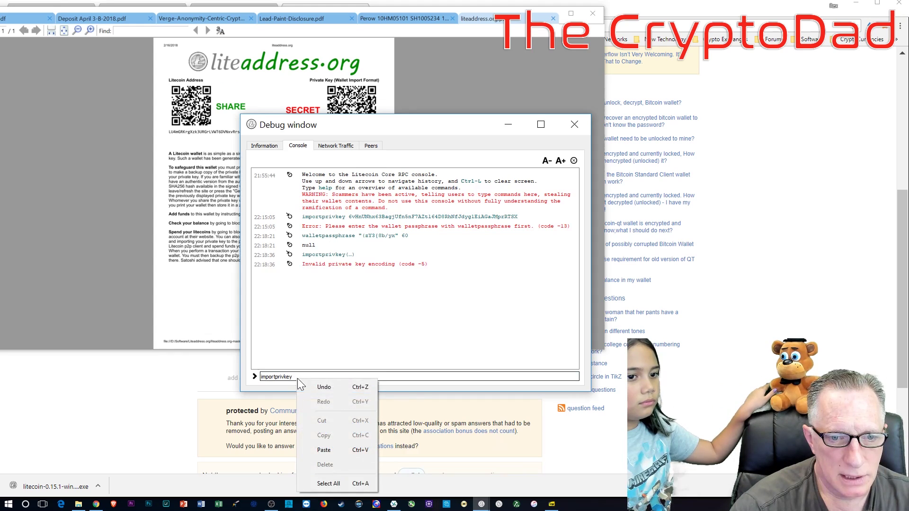
{"action": "left_click", "coordinate": [327, 448]}
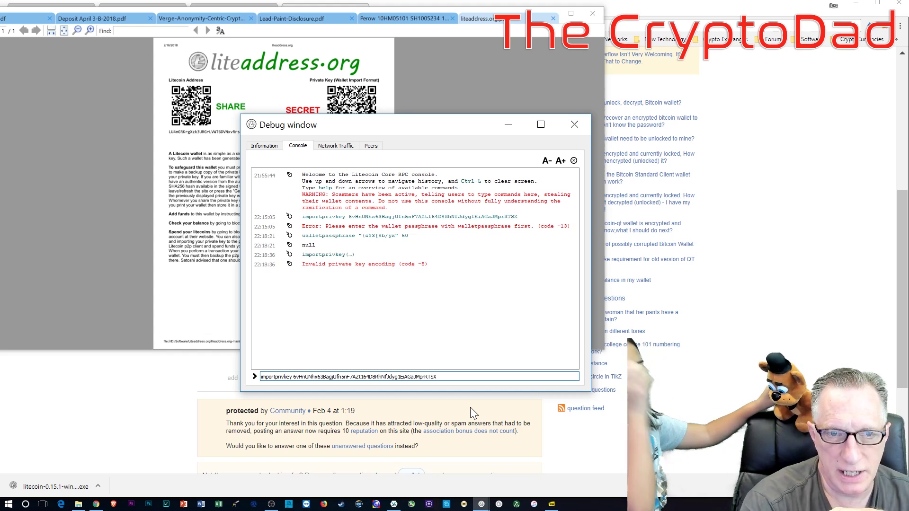
Run the importprivkey command and wait for the rescan to finish, bringing the balance to 0.09900265 LTC.
{"action": "key", "text": "Return"}
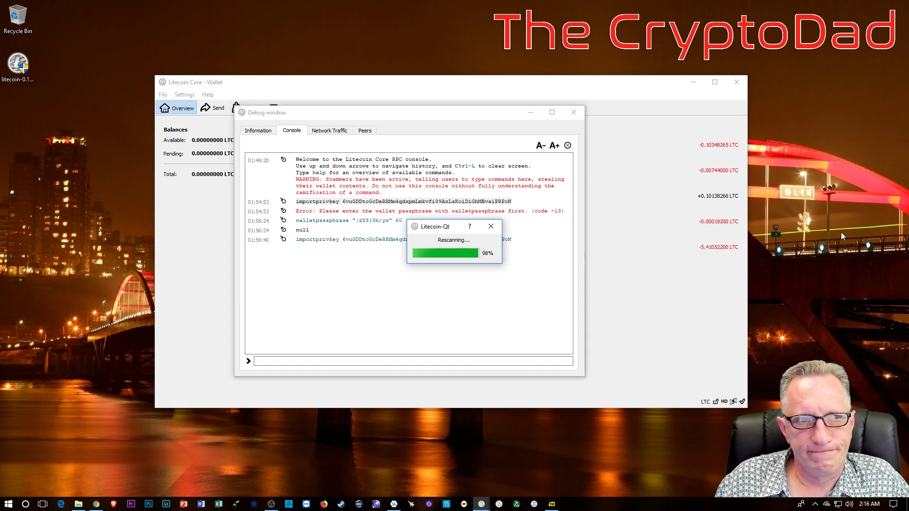
{"action": "left_click", "coordinate": [133, 294]}
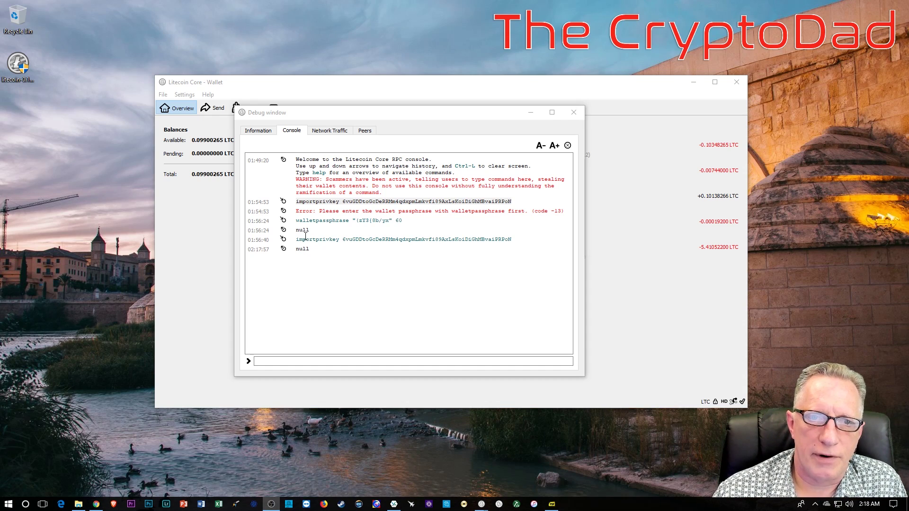
Close the Debug window to reveal the Overview with the +0.10138266 LTC Paper Wallet transaction.
{"action": "left_click", "coordinate": [574, 113]}
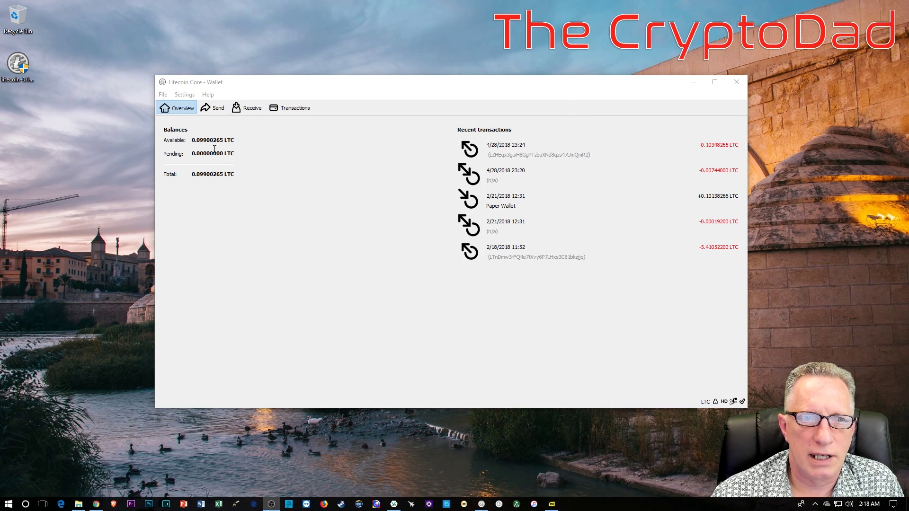